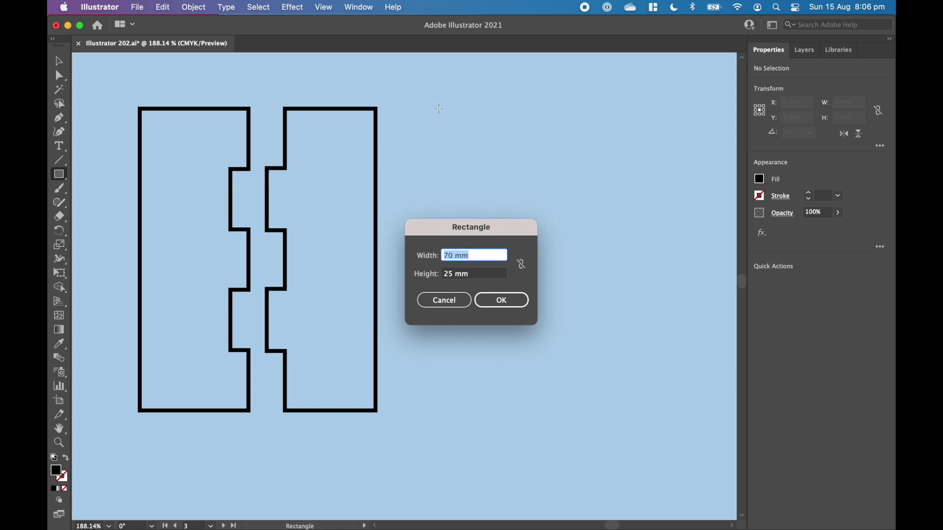
# Create a rectangle 15 mm wide and 50 mm high beside the two notched panels.
pyautogui.press('Tab')
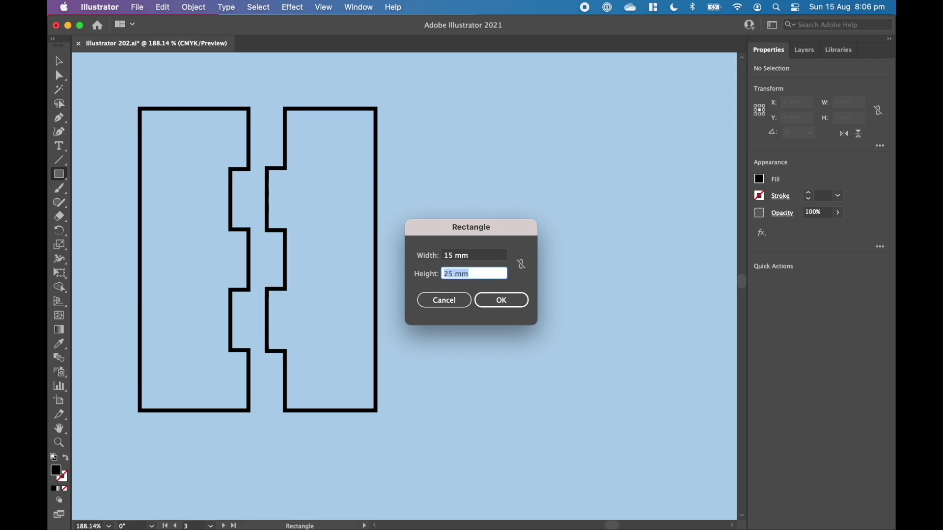
pyautogui.write('50')
pyautogui.click(501, 300)
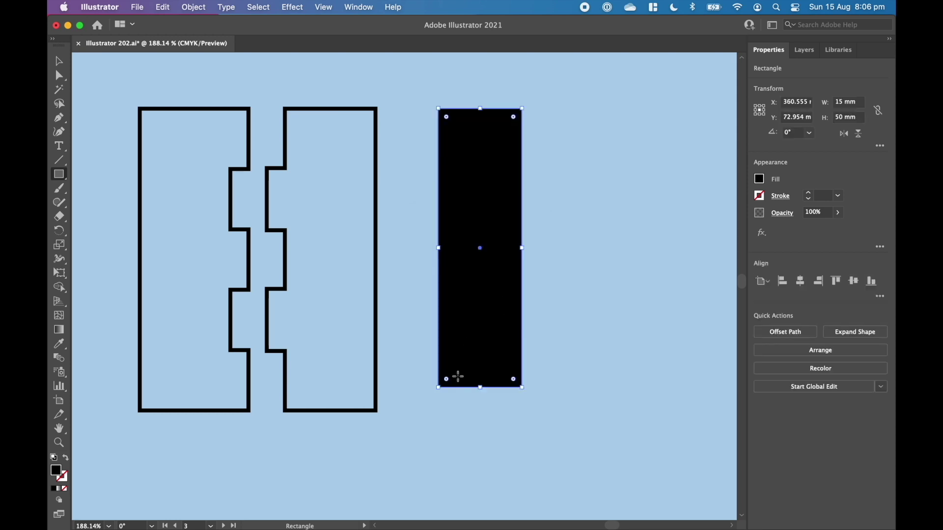
# Swap the new rectangle's fill and stroke so it has no fill and a black outline.
pyautogui.click(59, 60)
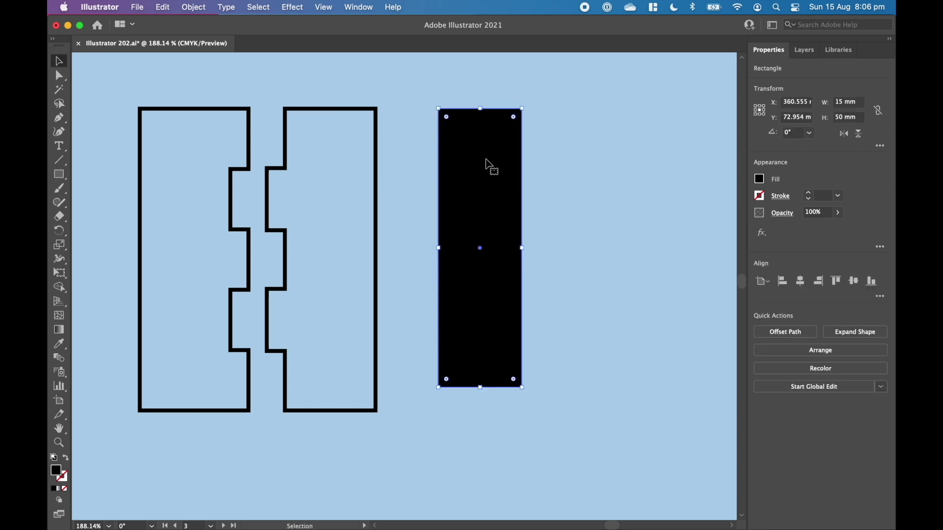
pyautogui.click(408, 112)
pyautogui.click(484, 145)
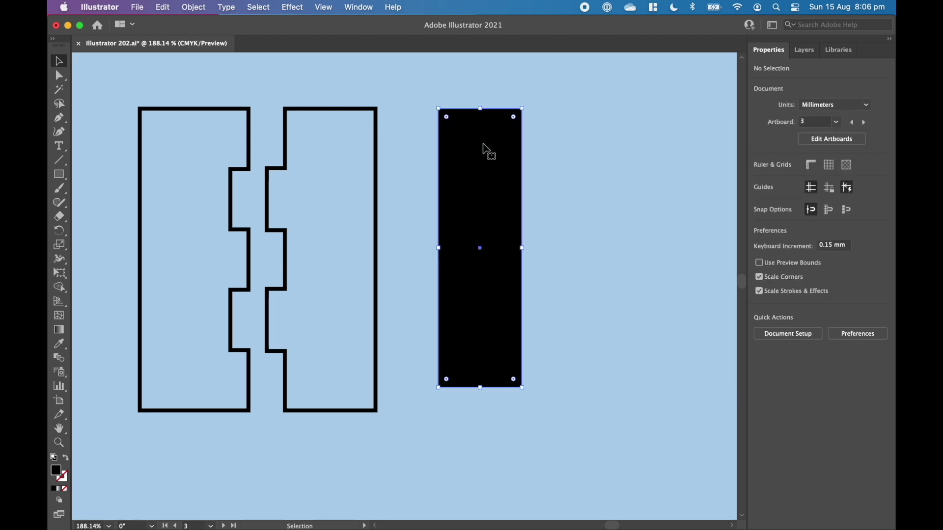
pyautogui.click(66, 459)
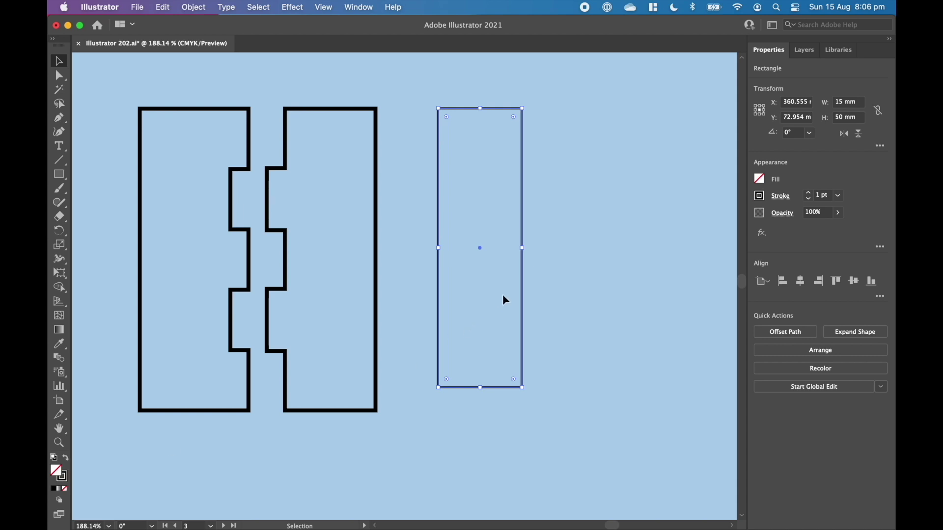
pyautogui.click(554, 285)
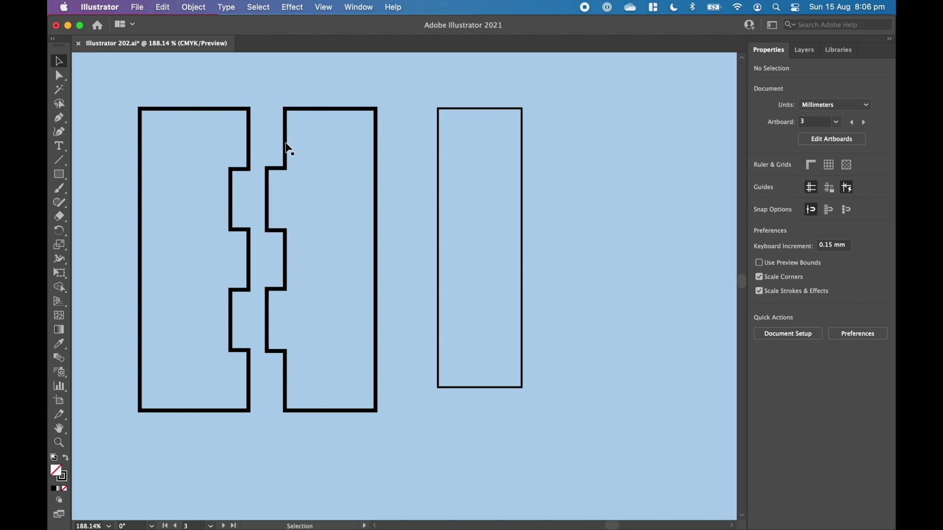
pyautogui.click(439, 120)
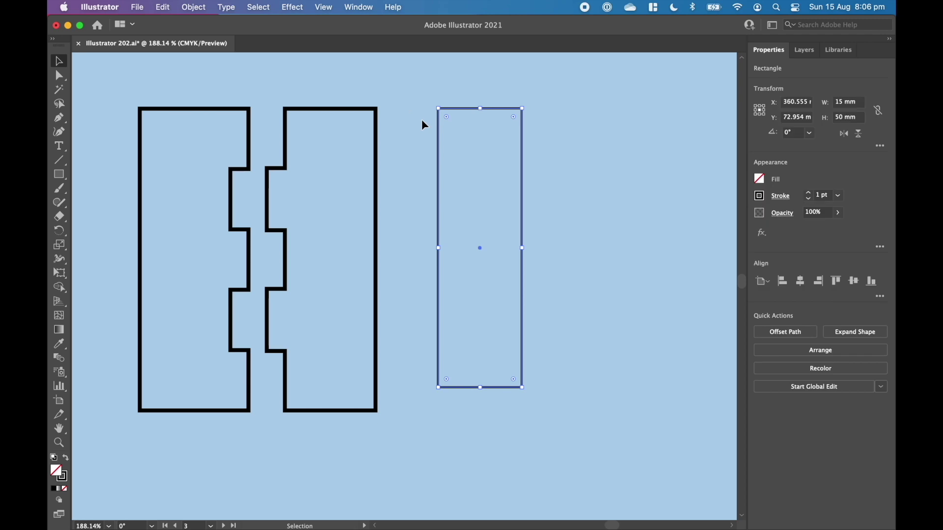
pyautogui.click(422, 120)
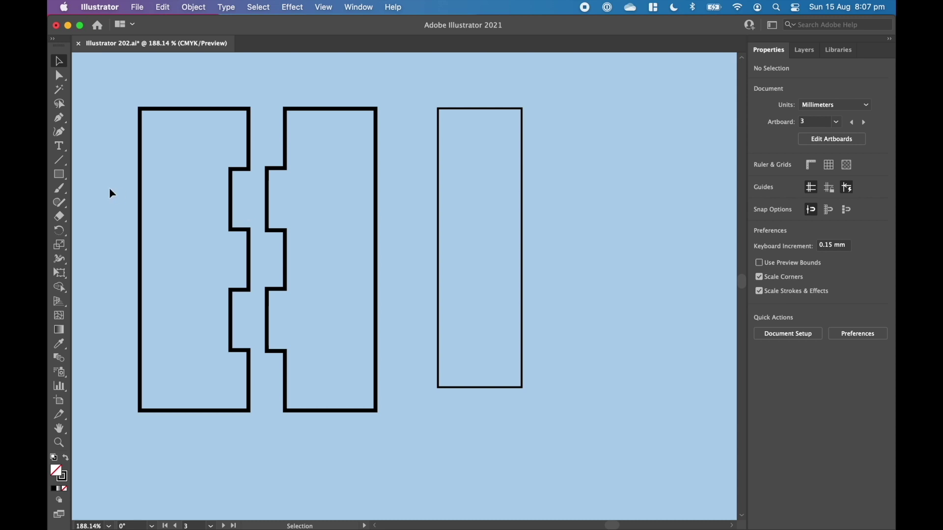
# Create a second rectangle 3 mm wide and 10 mm high beside the larger rectangle.
pyautogui.click(59, 175)
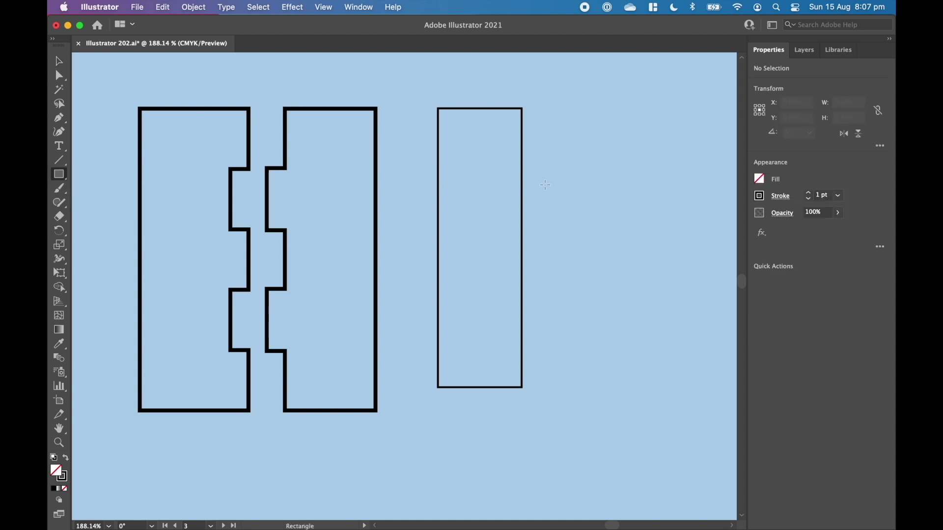
pyautogui.click(541, 130)
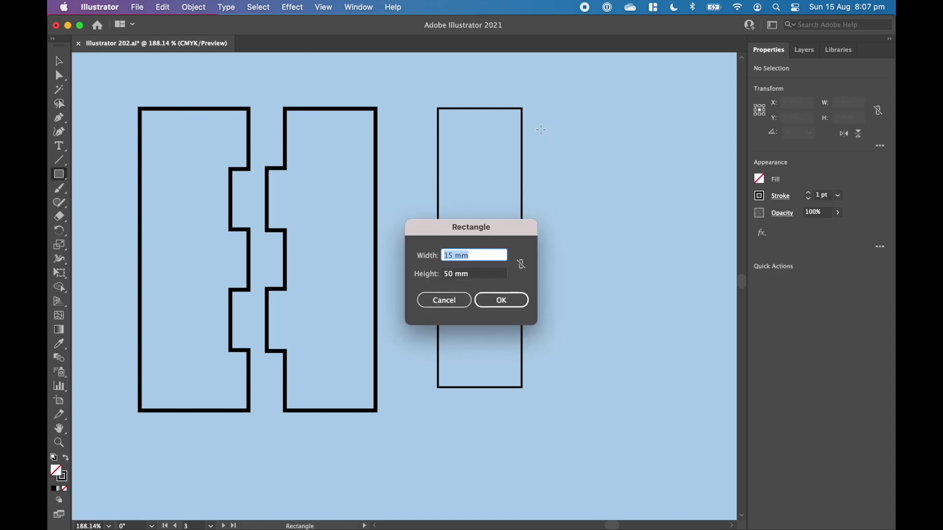
pyautogui.write('3')
pyautogui.press('Tab')
pyautogui.write('10')
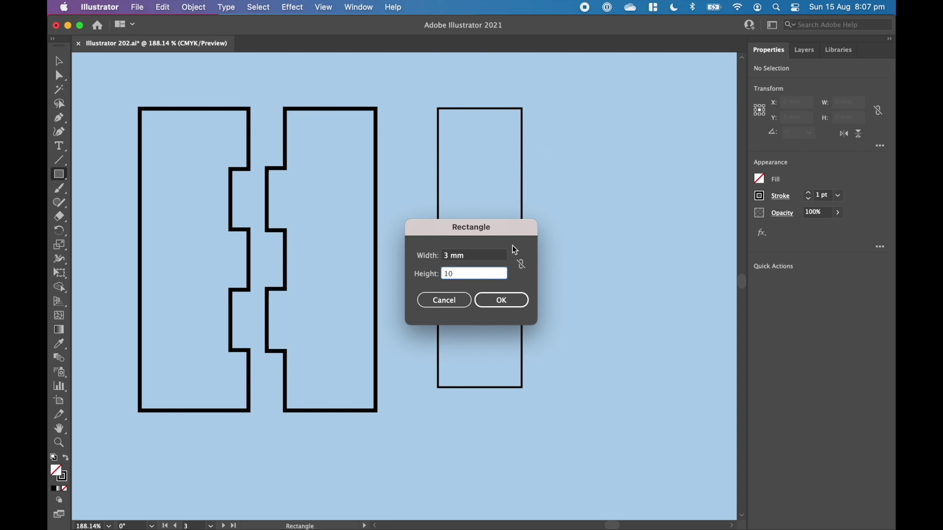
pyautogui.click(506, 302)
pyautogui.press('v')
pyautogui.click(583, 101)
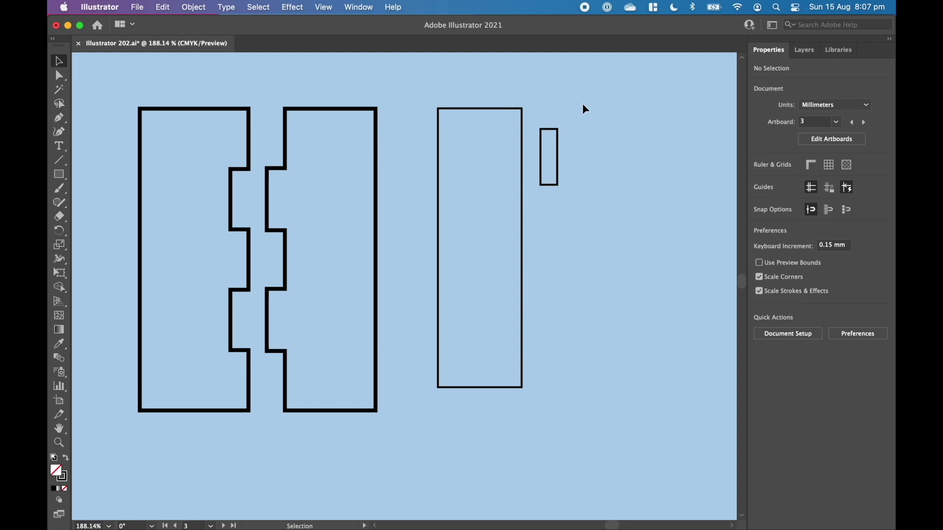
# Align the top edges of the small rectangle and the 15 × 50 mm rectangle.
pyautogui.click(543, 160)
pyautogui.keyDown('shift'); pyautogui.click(506, 108); pyautogui.keyUp('shift')
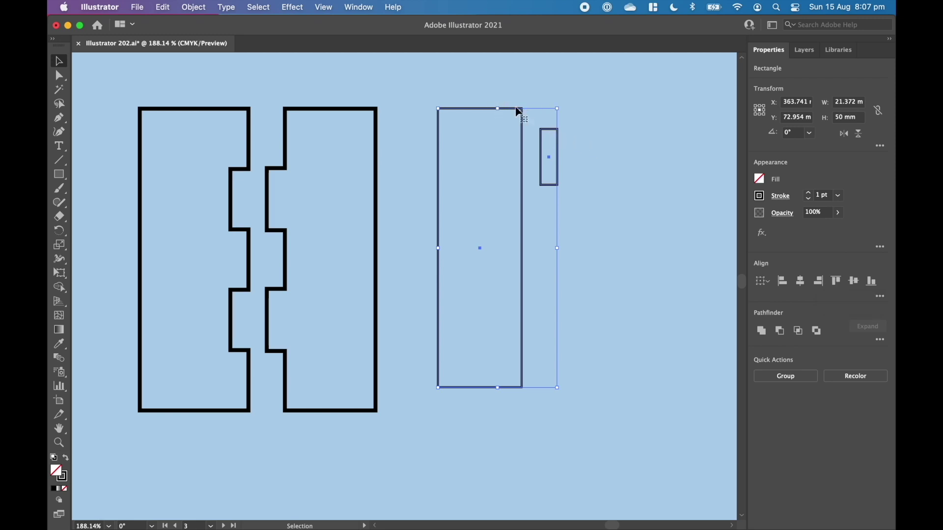
pyautogui.click(836, 281)
pyautogui.click(594, 265)
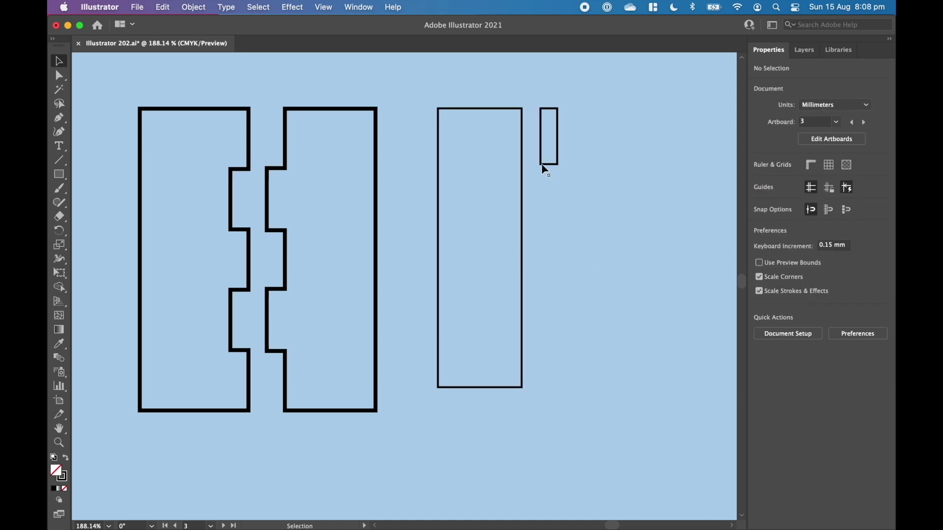
# Try placing the small rectangle against the large one's right edge without snapping, undo that move, and turn on Smart Guides.
pyautogui.moveTo(541, 166); pyautogui.dragTo(522, 165)
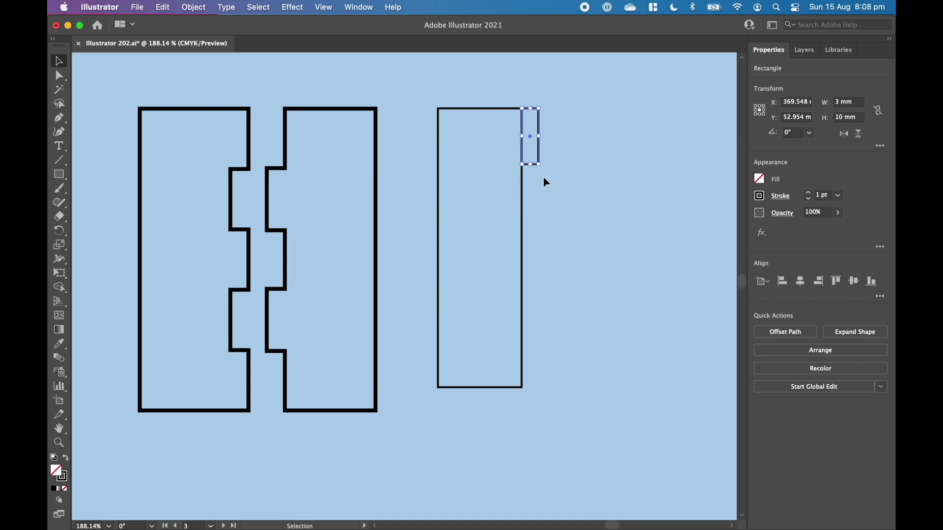
pyautogui.hotkey('shift', 'Right')
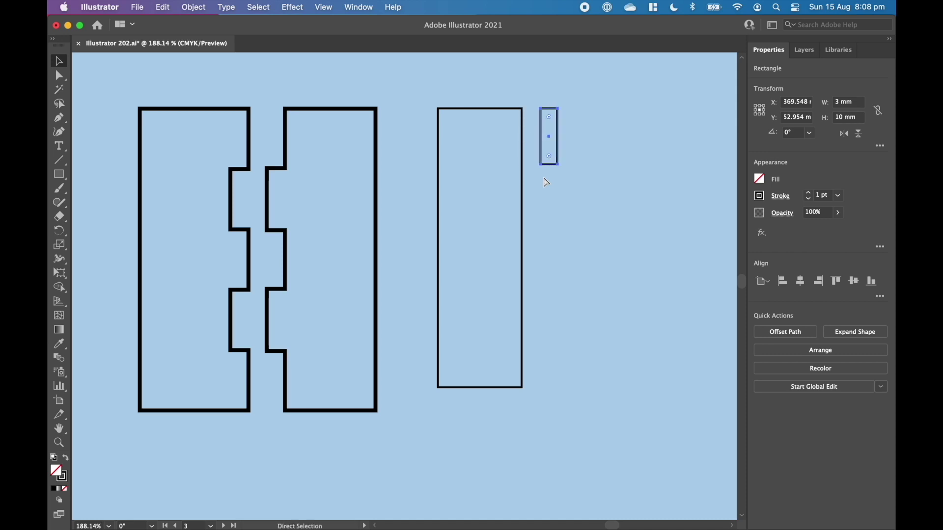
pyautogui.click(330, 11)
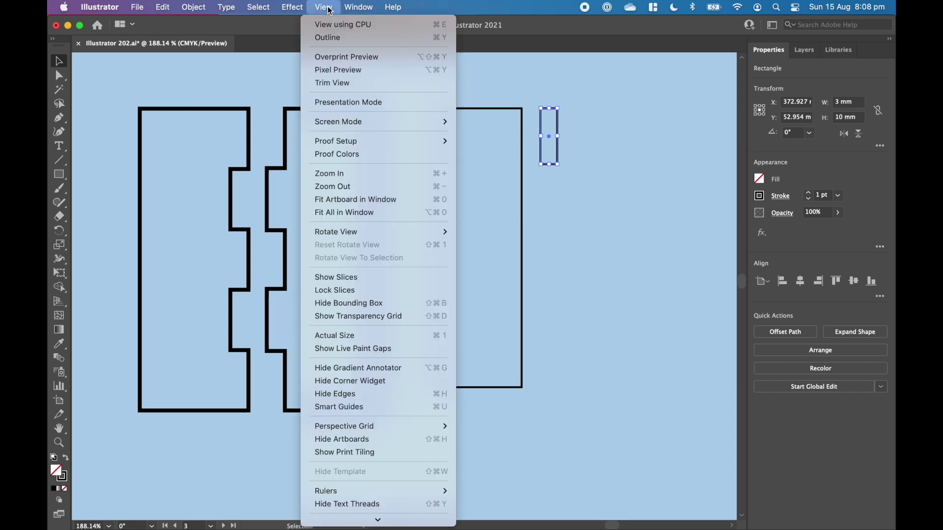
pyautogui.click(362, 408)
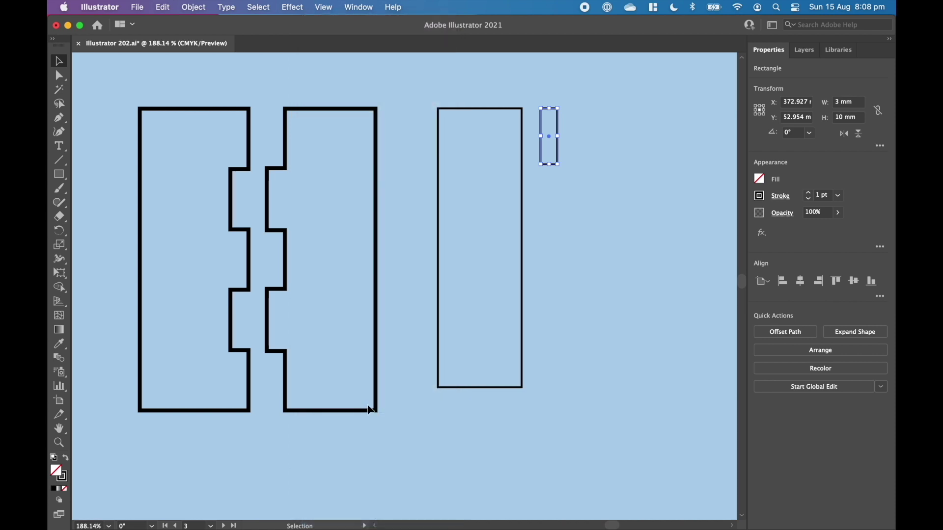
# Move the small rectangle horizontally until it snaps to the large rectangle's right edge, keeping their tops level.
pyautogui.press('super+equal')
pyautogui.press('super+equal')
pyautogui.press('super+equal')
pyautogui.press('super+equal')
pyautogui.click(385, 387)
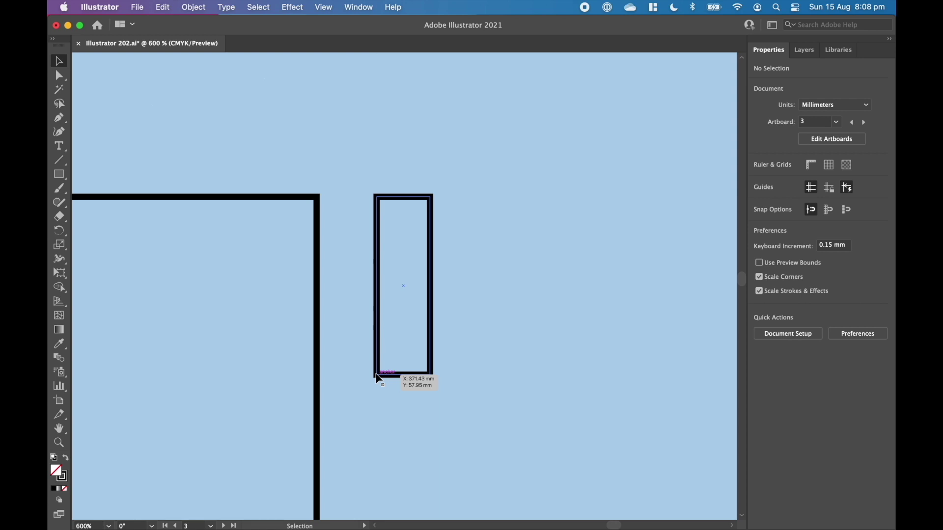
pyautogui.moveTo(378, 379); pyautogui.dragTo(318, 379)
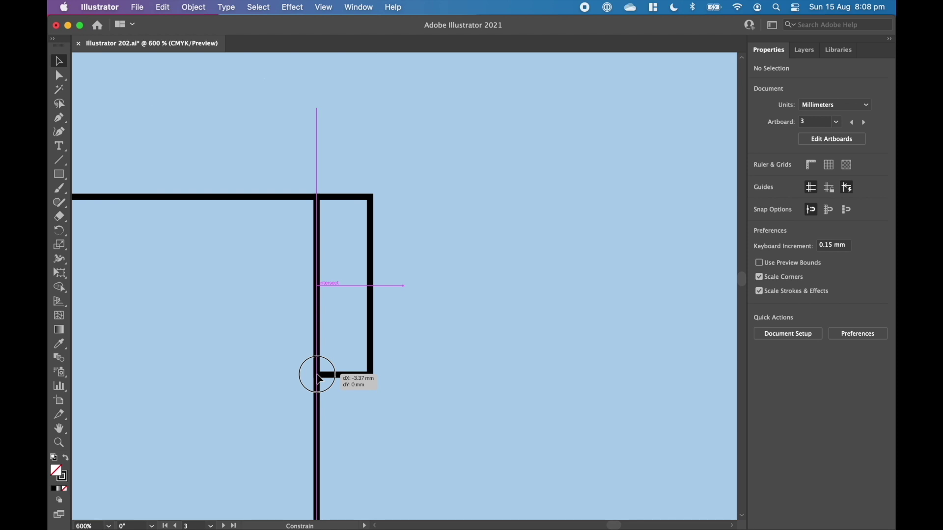
pyautogui.moveTo(317, 379); pyautogui.dragTo(318, 379)
pyautogui.click(333, 369)
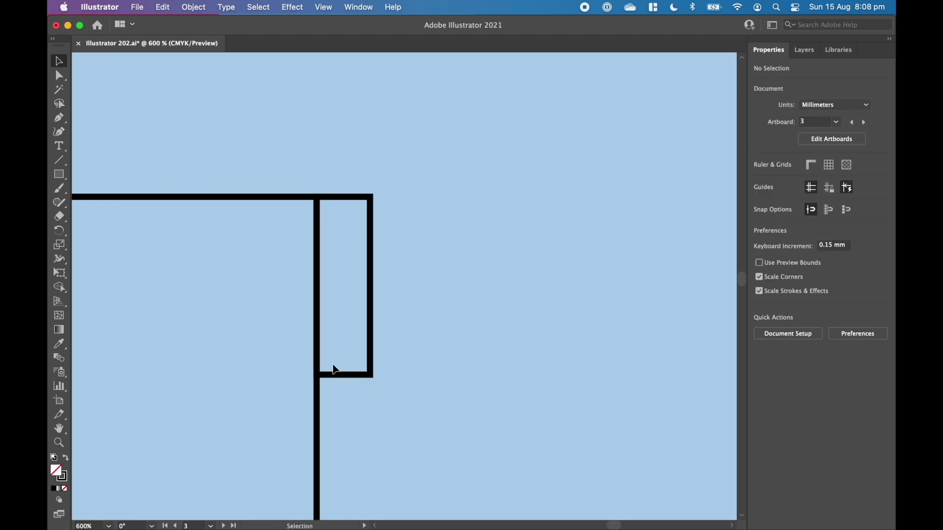
pyautogui.click(320, 380)
pyautogui.press('super+minus')
pyautogui.press('super+minus')
pyautogui.press('super+minus')
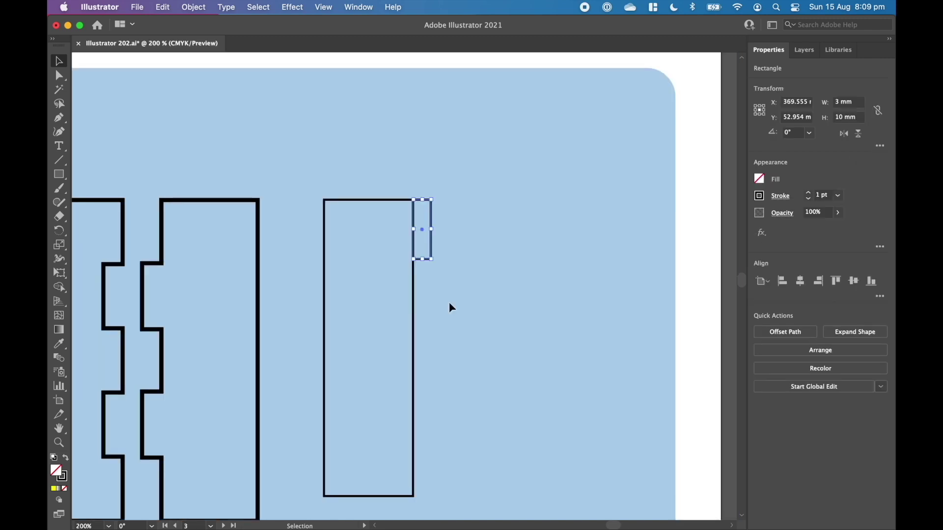
pyautogui.press('super+plus')
pyautogui.scroll(-3, 449, 303)
pyautogui.scroll(-5, 449, 304)
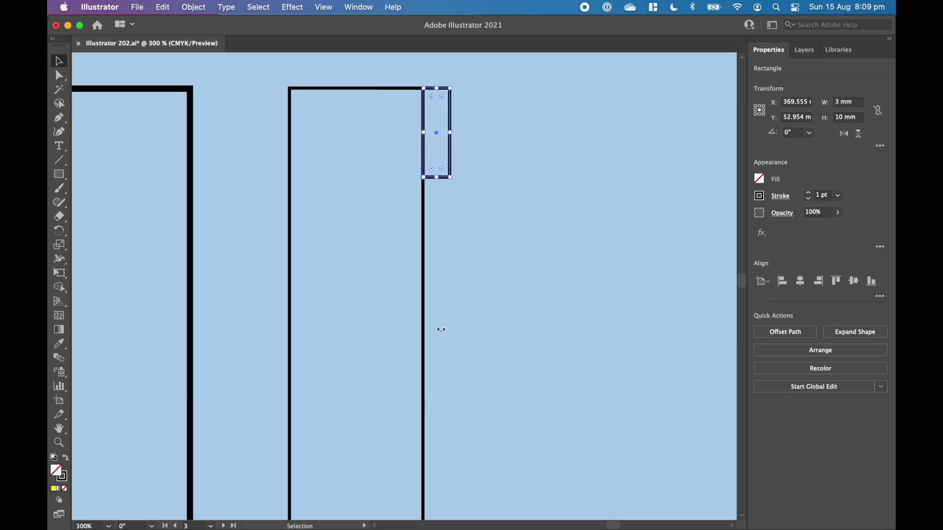
pyautogui.press('super+minus')
pyautogui.moveTo(445, 177); pyautogui.dragTo(445, 287)
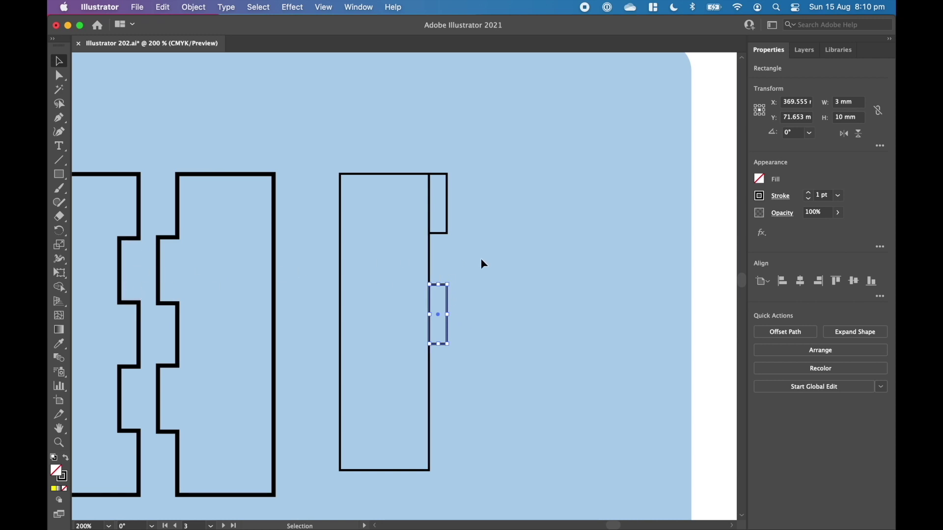
pyautogui.press('super+z')
# Create a copy of the small rectangle with the Move command, offset 0 mm horizontally and 10 mm vertically.
pyautogui.press('super+equal')
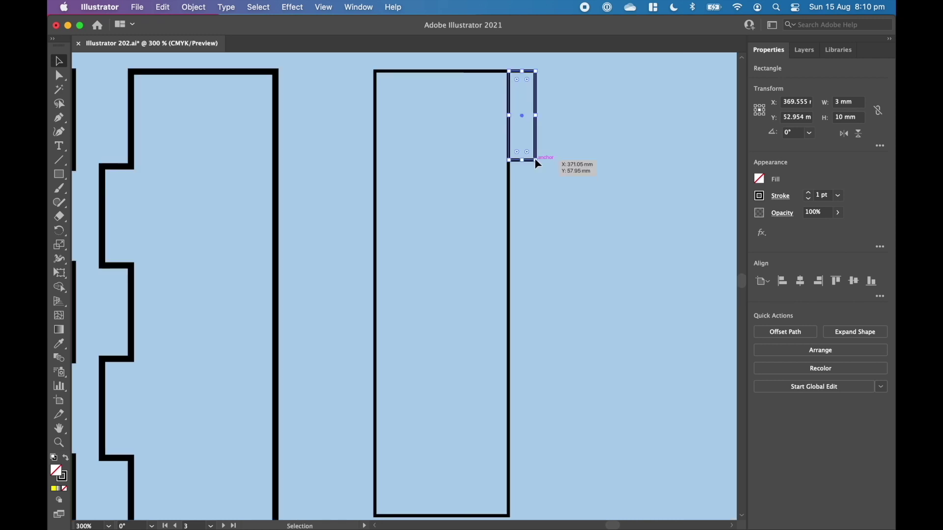
pyautogui.press('Return')
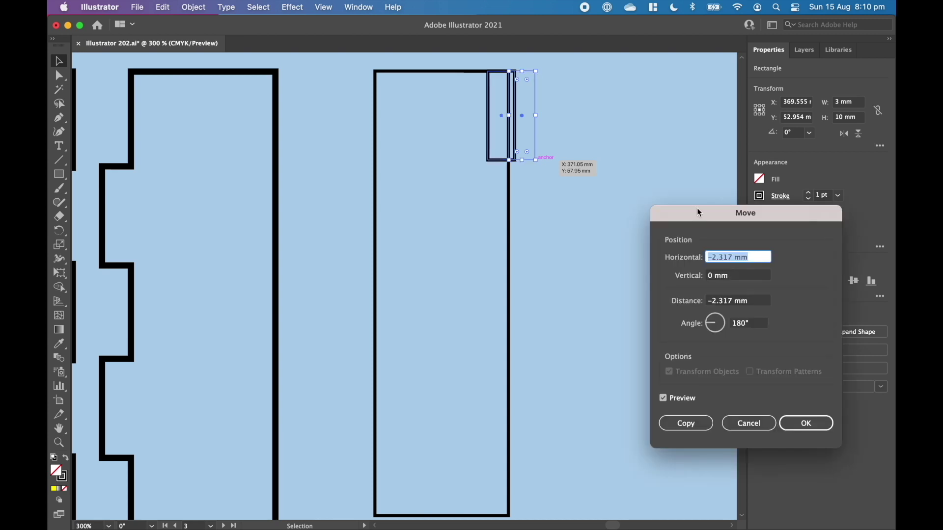
pyautogui.write('0')
pyautogui.press('Tab')
pyautogui.write('10')
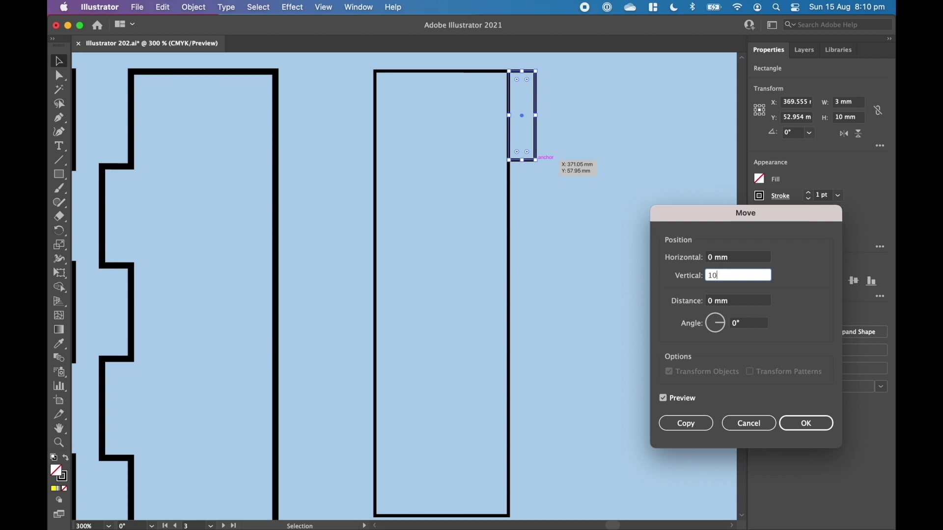
pyautogui.press('Tab')
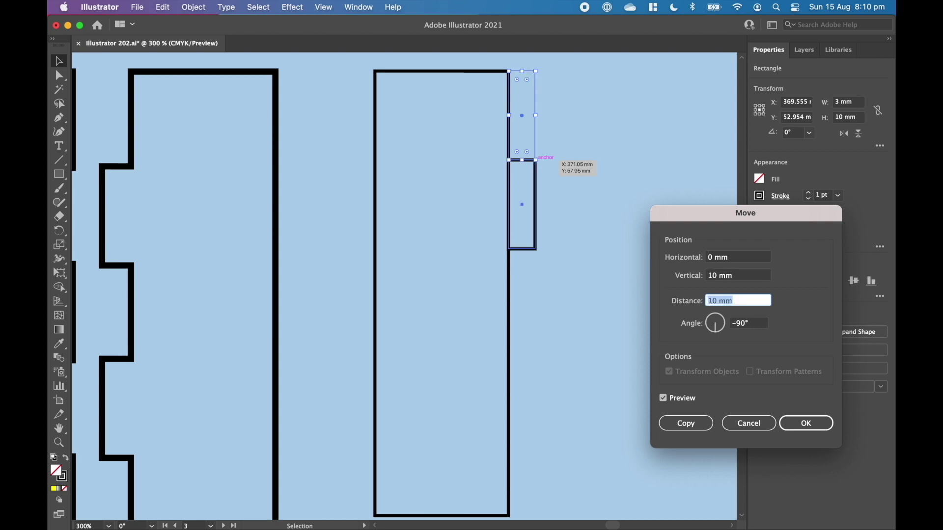
pyautogui.click(686, 423)
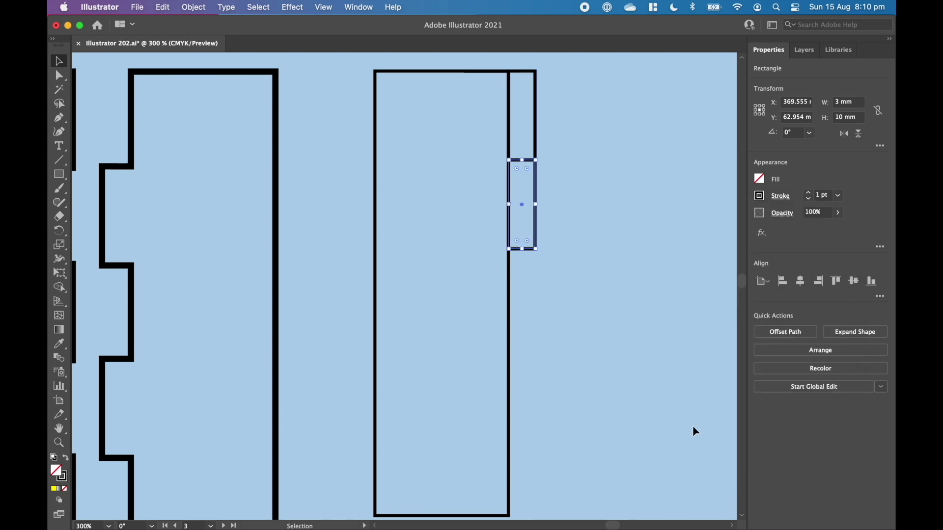
# Repeat the copy transformation until five small rectangles run down the large rectangle's full right edge.
pyautogui.click(193, 7)
pyautogui.moveTo(279, 24)
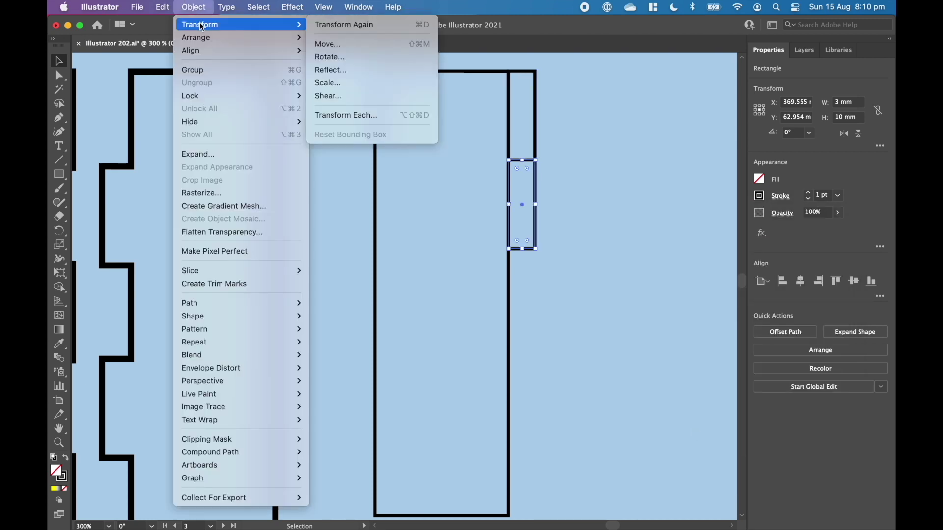
pyautogui.click(328, 24)
# Create a copy of the large rectangle and its five small rectangles, reflected across the vertical axis.
pyautogui.click(362, 406)
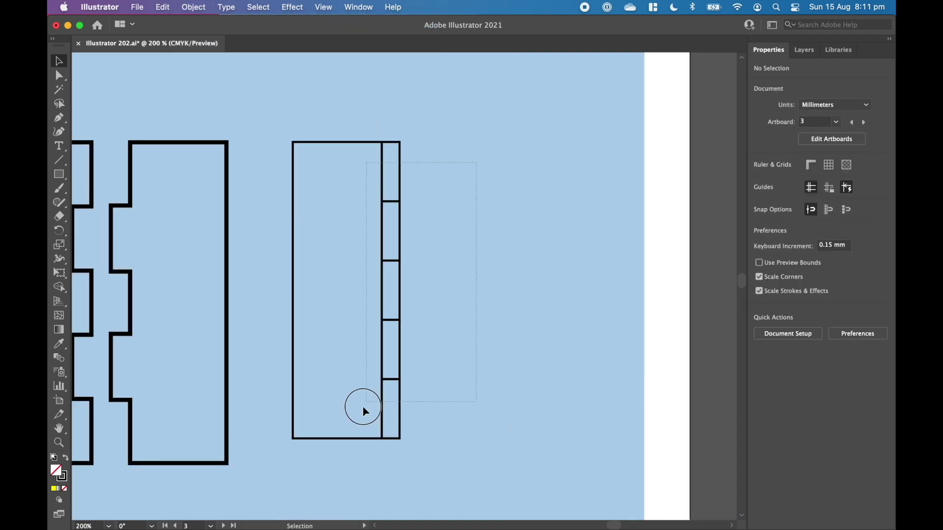
pyautogui.moveTo(363, 406); pyautogui.dragTo(358, 408)
pyautogui.press('space')
pyautogui.moveTo(462, 337); pyautogui.dragTo(547, 346)
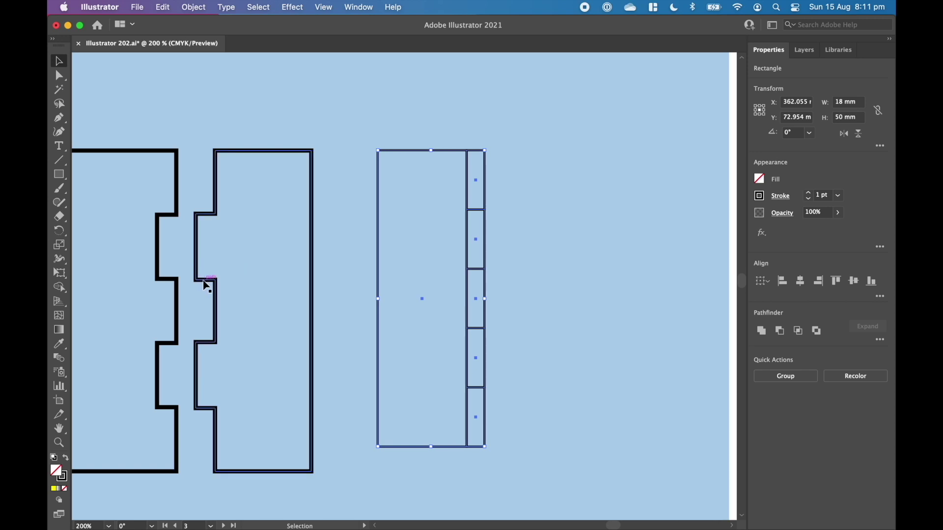
pyautogui.rightClick(482, 251)
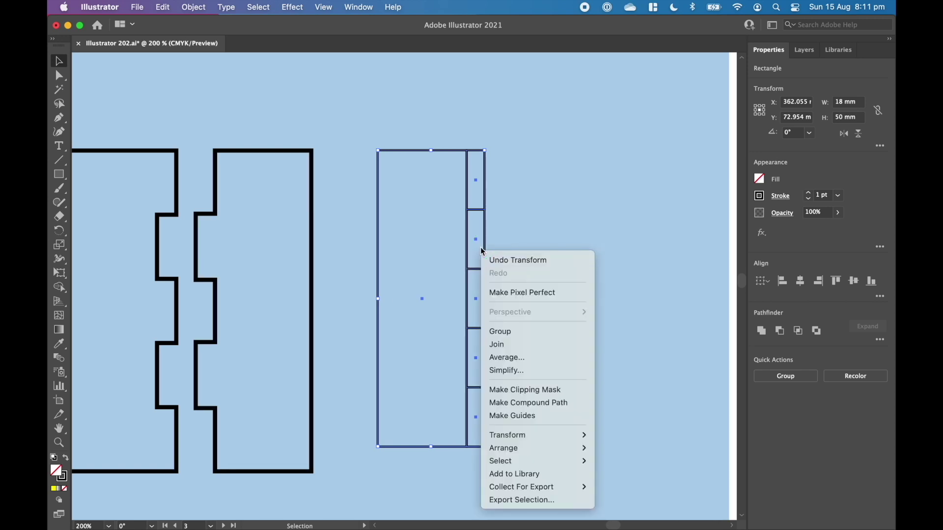
pyautogui.moveTo(519, 437)
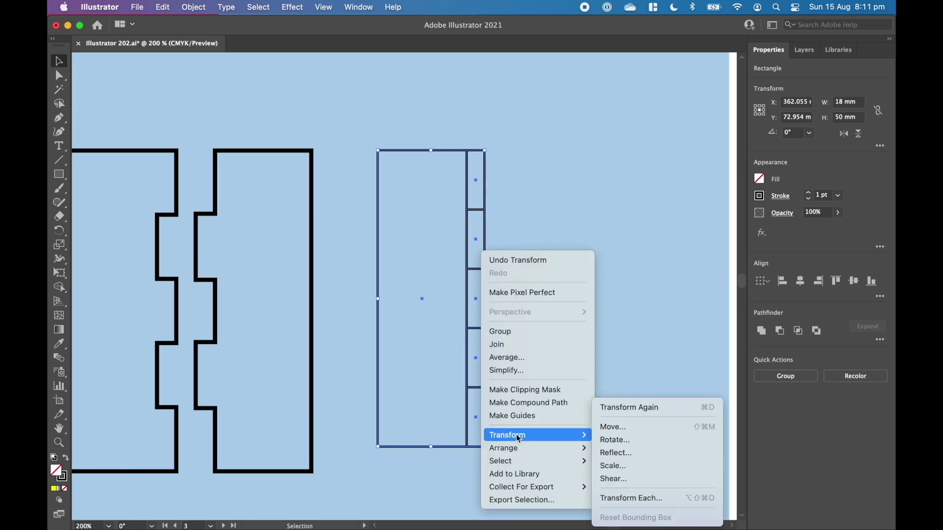
pyautogui.click(619, 457)
pyautogui.moveTo(497, 154); pyautogui.dragTo(741, 175)
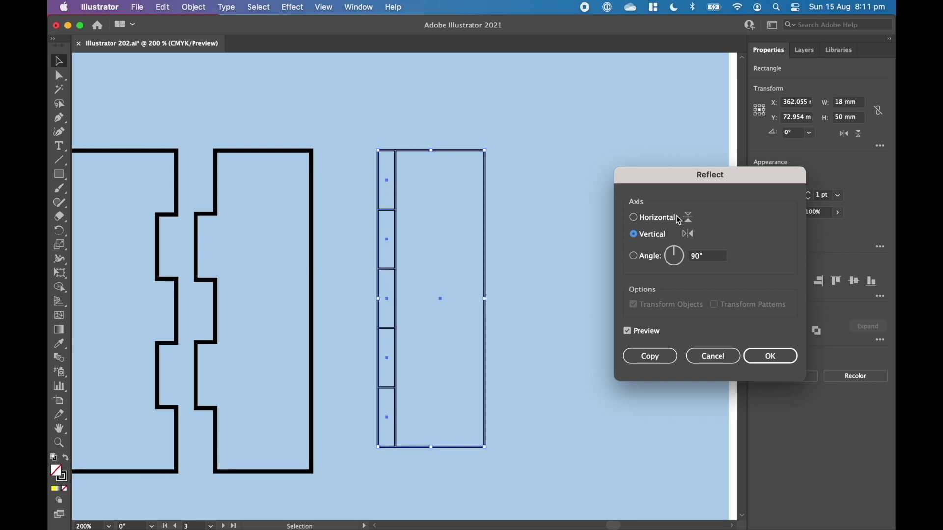
pyautogui.click(638, 219)
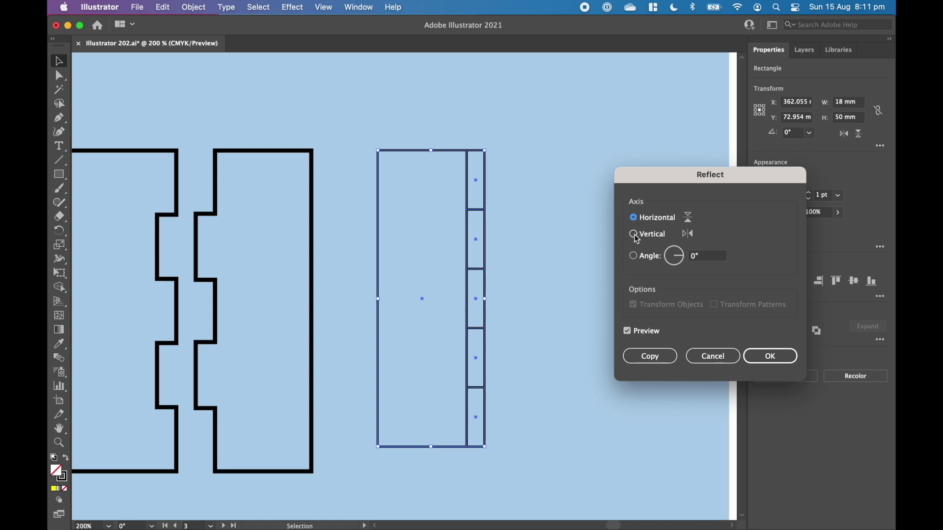
pyautogui.click(636, 236)
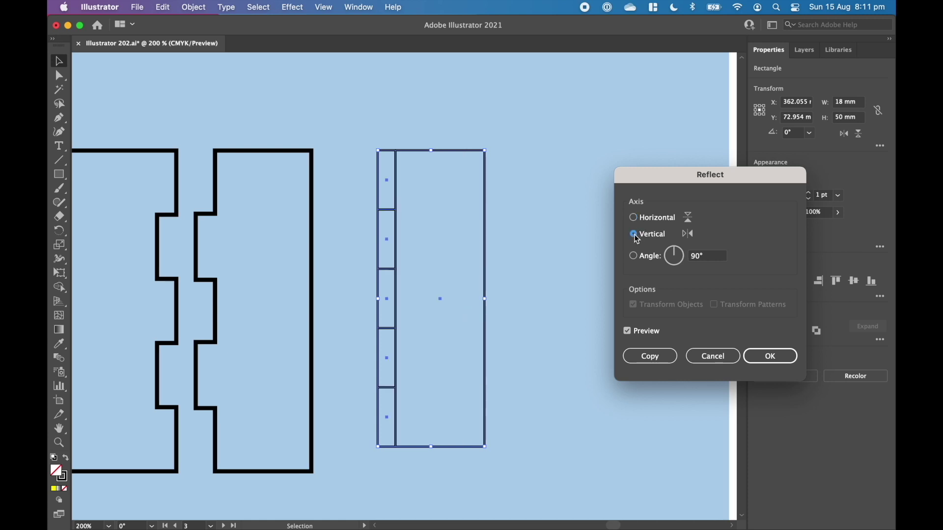
pyautogui.click(652, 355)
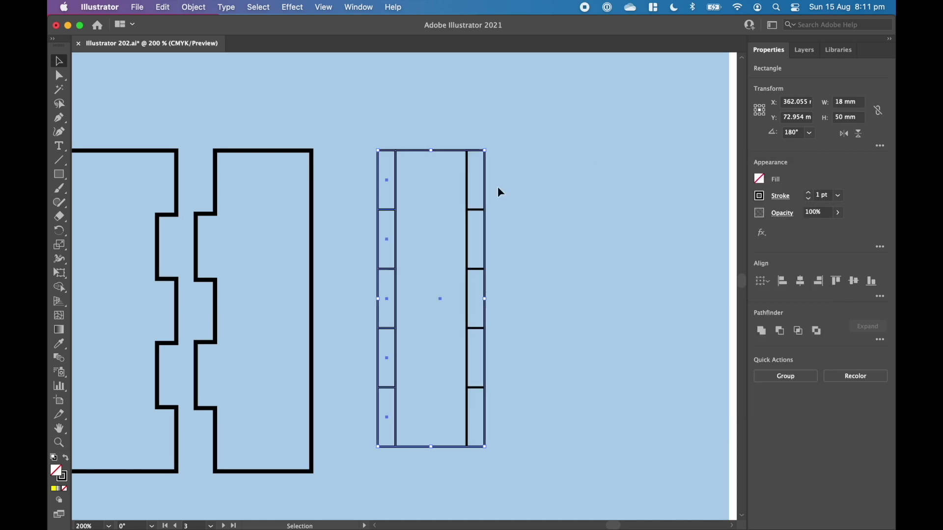
# Move the reflected copy horizontally to the right of the original, leaving a narrow gap between the two finger columns.
pyautogui.moveTo(469, 153); pyautogui.dragTo(599, 154)
pyautogui.click(585, 182)
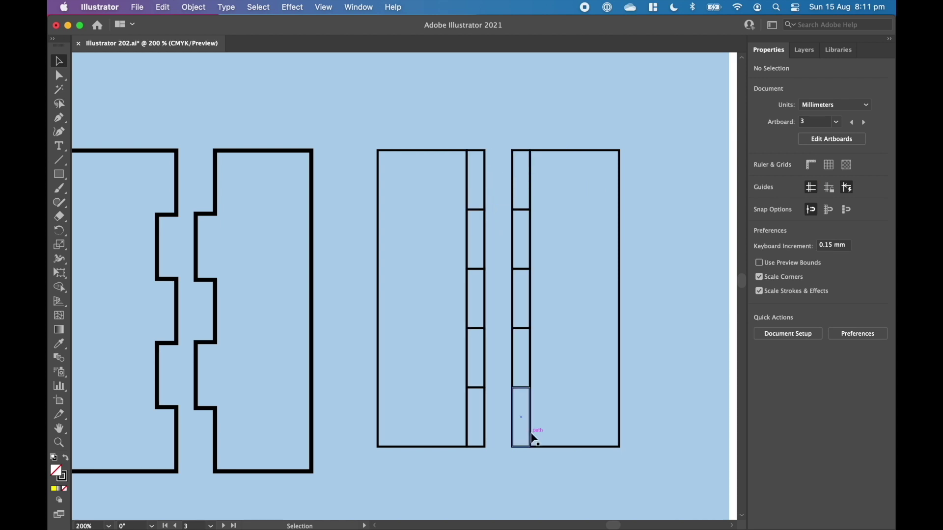
# Delete the second and fourth small rectangles from the original left panel's finger column.
pyautogui.scroll(-1, 491, 226)
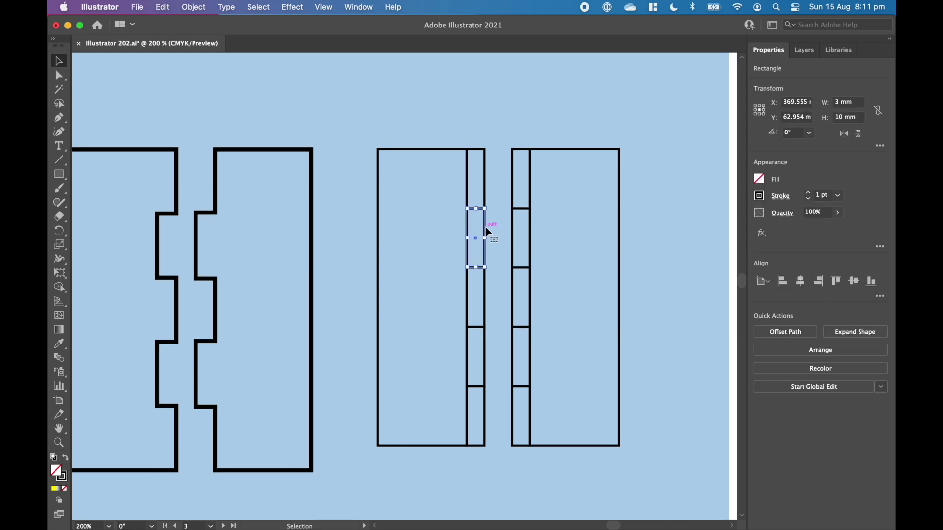
pyautogui.press('Delete')
pyautogui.click(485, 340)
pyautogui.press('Delete')
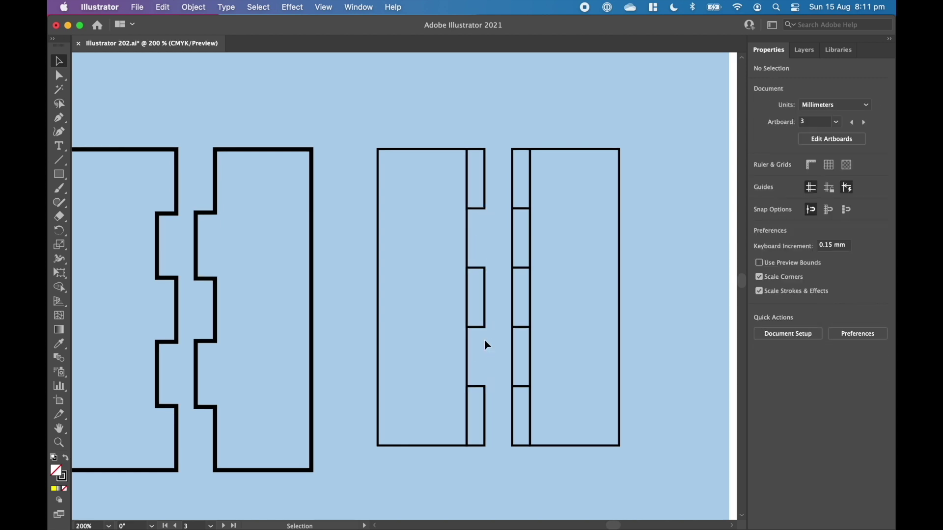
# Delete the first, third and fifth small rectangles from the reflected right panel's finger column.
pyautogui.click(517, 294)
pyautogui.press('Delete')
pyautogui.click(516, 190)
pyautogui.press('Delete')
pyautogui.click(513, 413)
pyautogui.press('Delete')
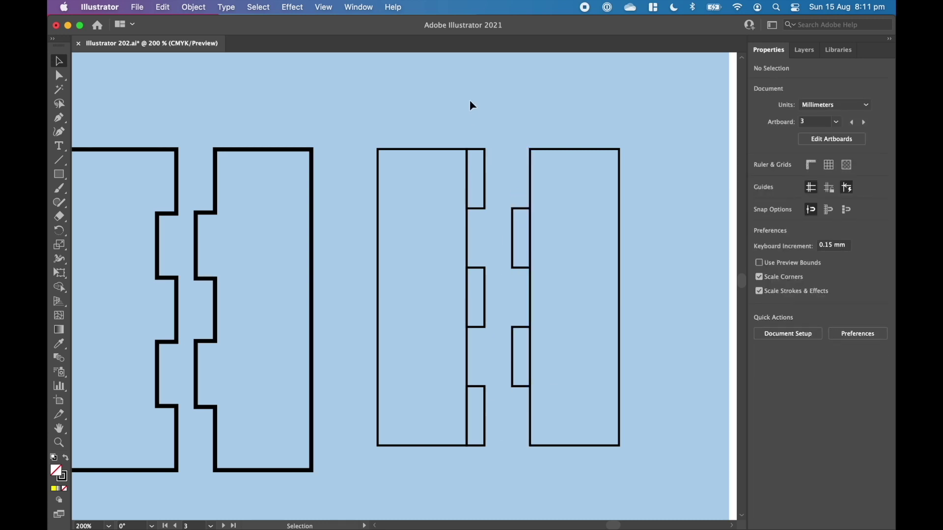
# Merge the left panel's large rectangle and its three remaining fingers into one outline with the Shape Builder tool.
pyautogui.moveTo(453, 167); pyautogui.dragTo(419, 455)
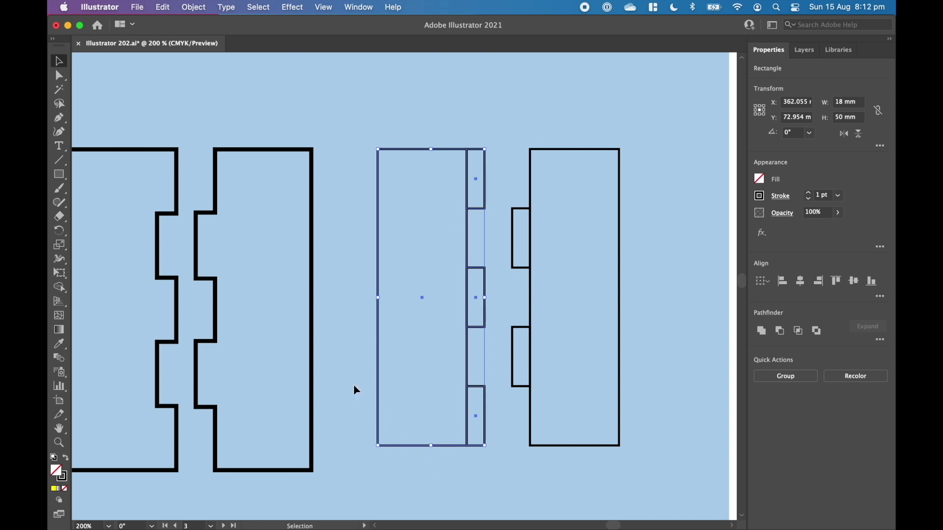
pyautogui.click(59, 289)
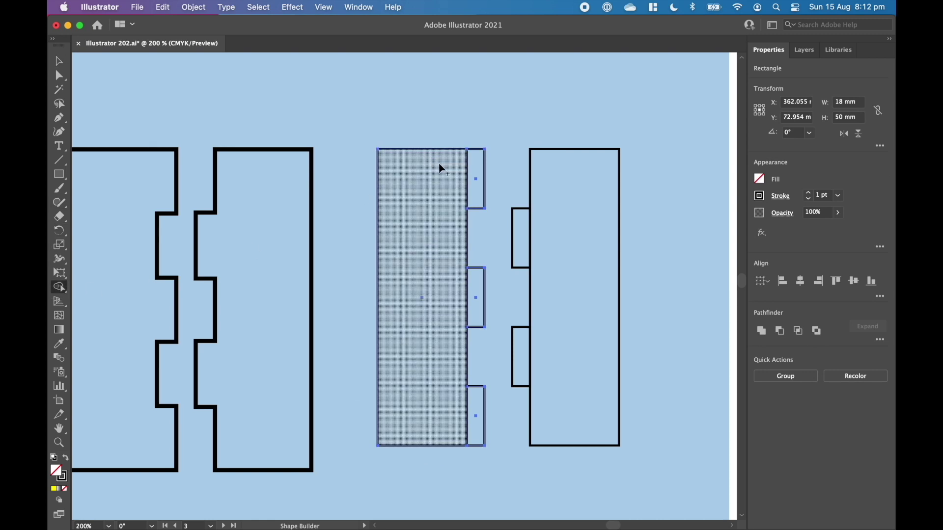
pyautogui.moveTo(473, 182)
pyautogui.mouseDown()
pyautogui.moveTo(453, 187)
pyautogui.moveTo(437, 260)
pyautogui.moveTo(477, 294)
pyautogui.moveTo(463, 297)
pyautogui.moveTo(473, 413)
pyautogui.mouseUp()
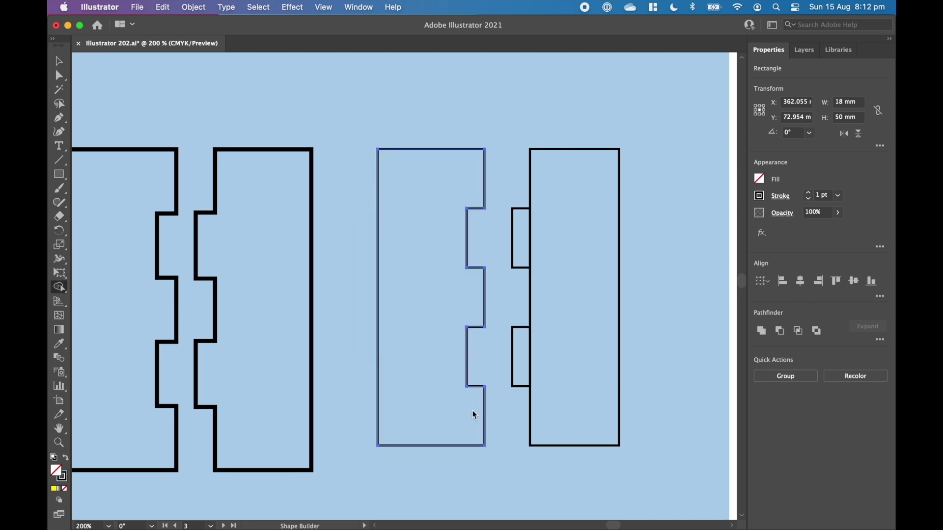
pyautogui.press('v')
pyautogui.click(110, 105)
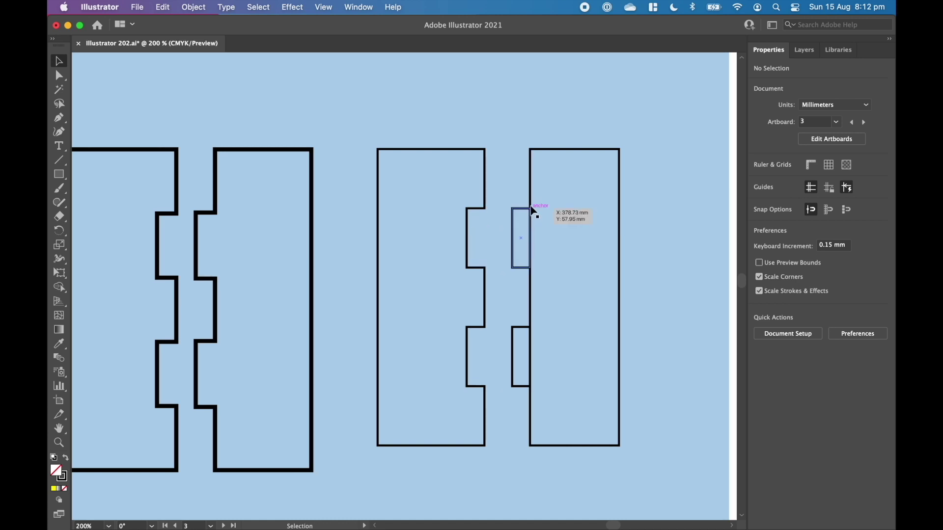
# Set the height of both remaining fingers on the right panel to 10.3 mm, keeping them centred in place.
pyautogui.click(520, 270)
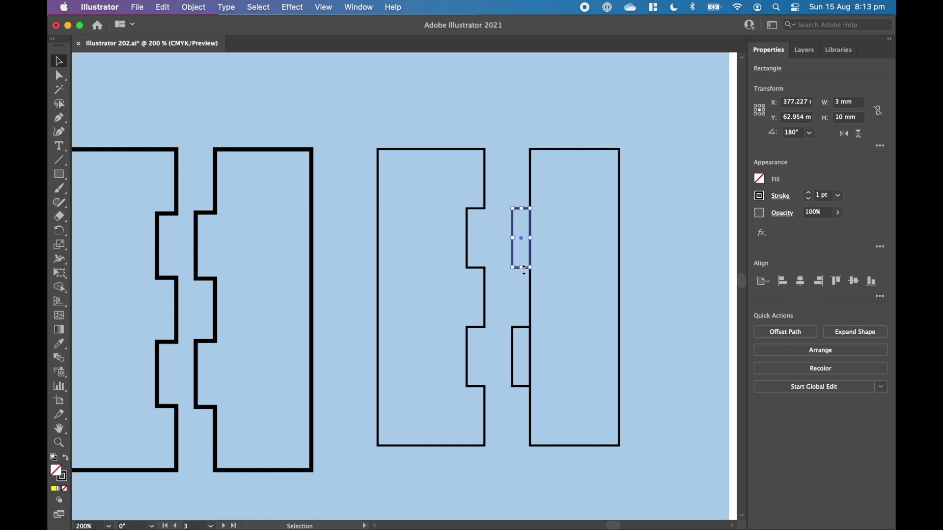
pyautogui.click(845, 119)
pyautogui.doubleClick(846, 119)
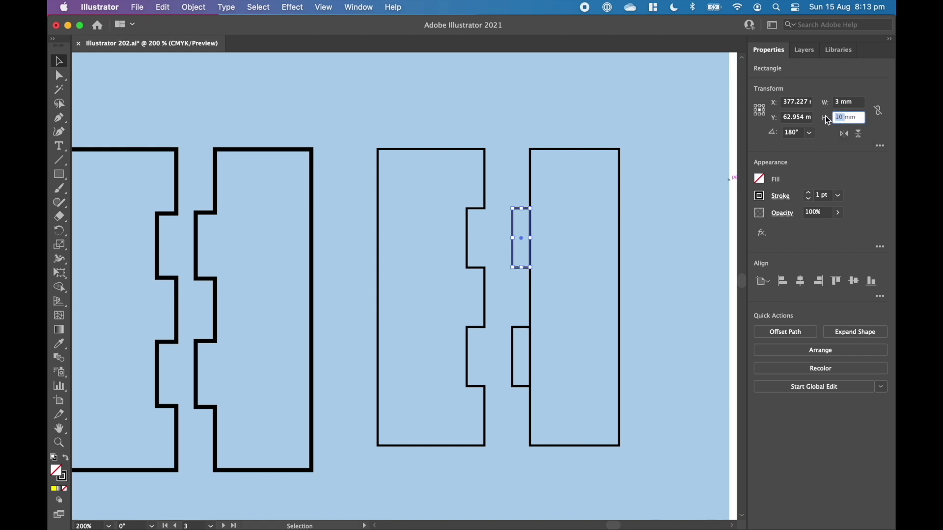
pyautogui.write('1')
pyautogui.press('Return')
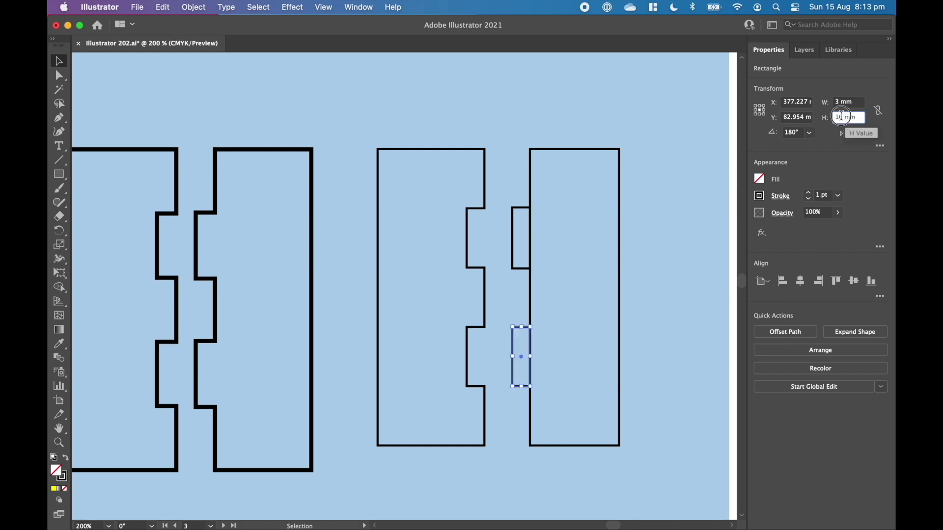
pyautogui.moveTo(845, 113); pyautogui.dragTo(796, 113)
pyautogui.write('1')
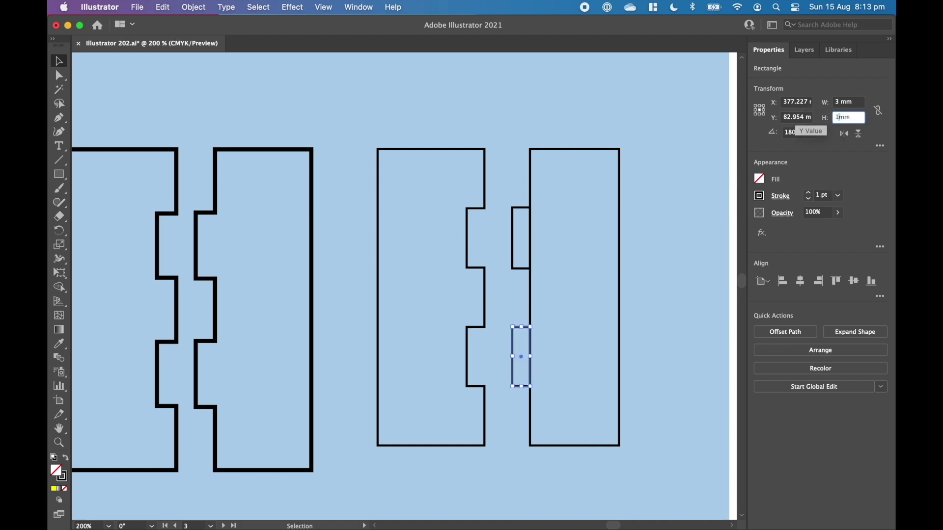
pyautogui.press('Return')
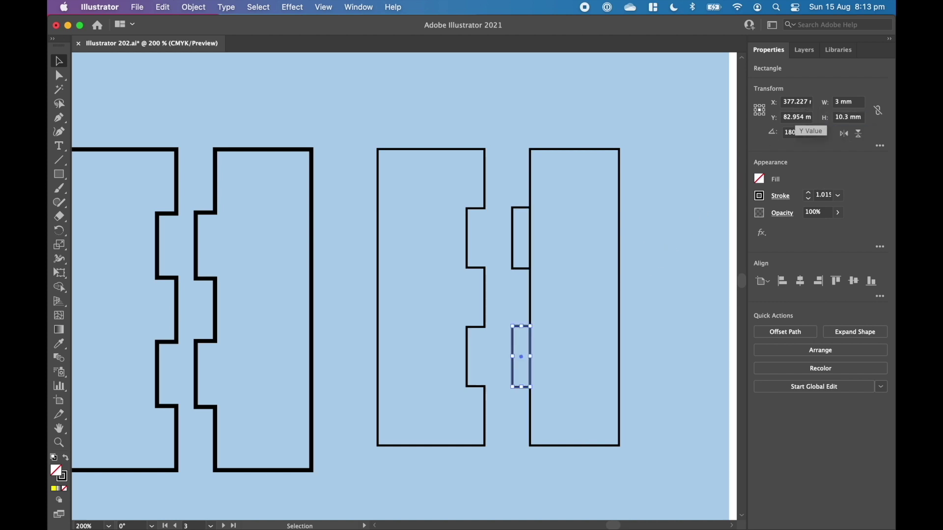
pyautogui.click(646, 219)
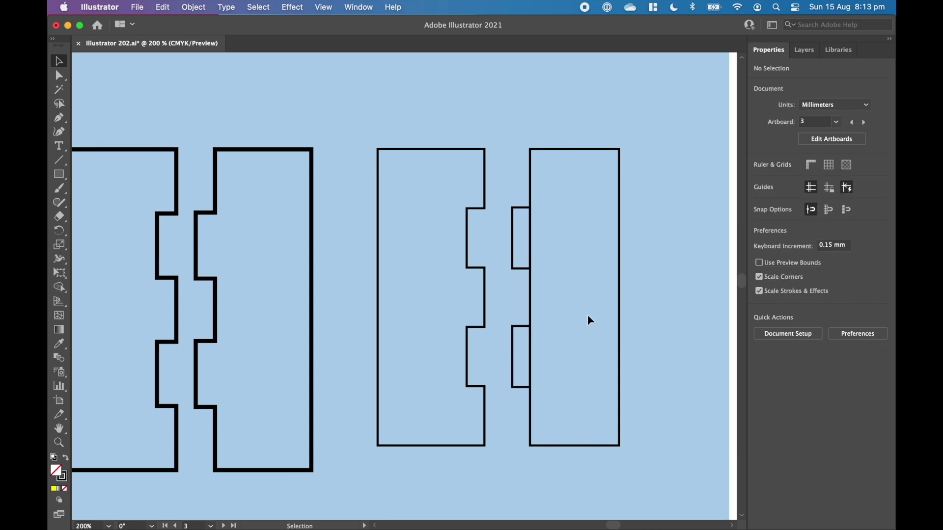